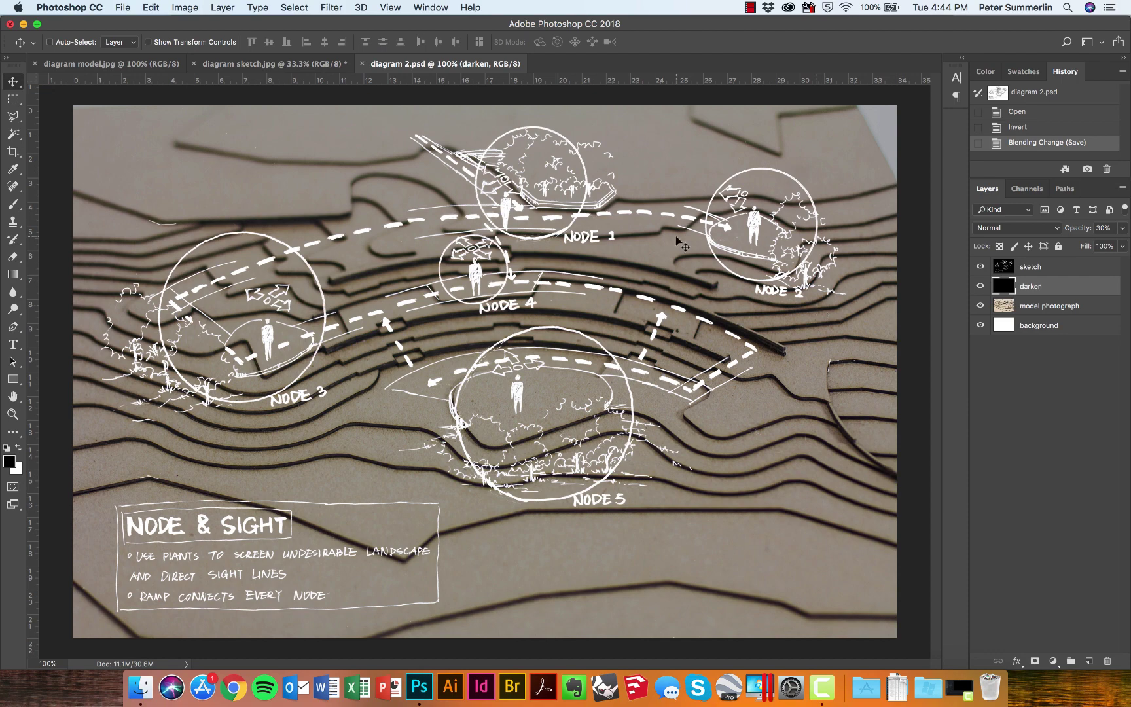
# Switch to the diagram sketch.jpg document showing the five-node hand sketch
pyautogui.click(217, 64)
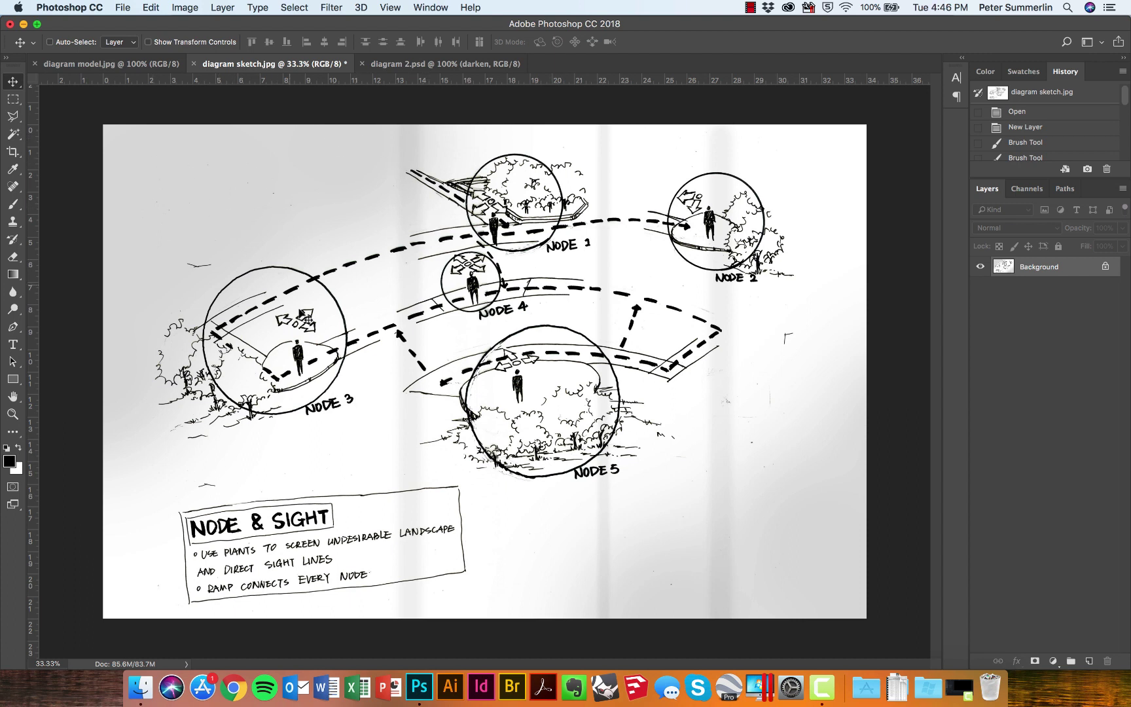
# Apply Levels to the sketch with input values 0, 0.70 and 206
pyautogui.click(186, 7)
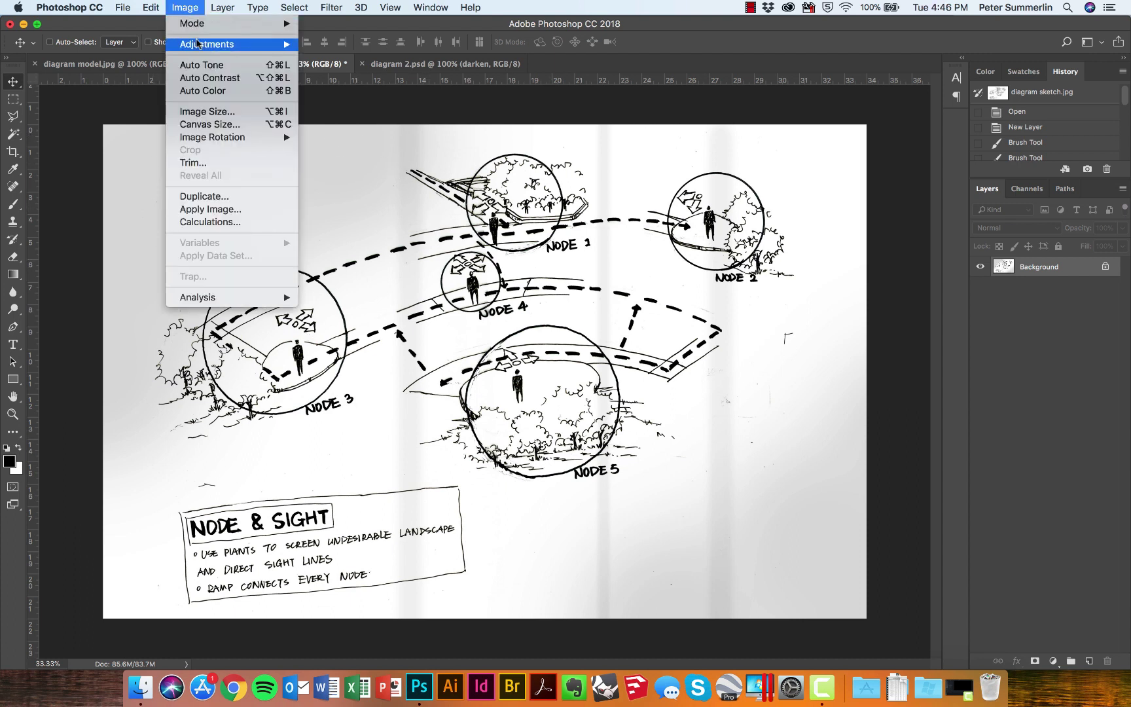
pyautogui.moveTo(198, 44)
pyautogui.click(314, 58)
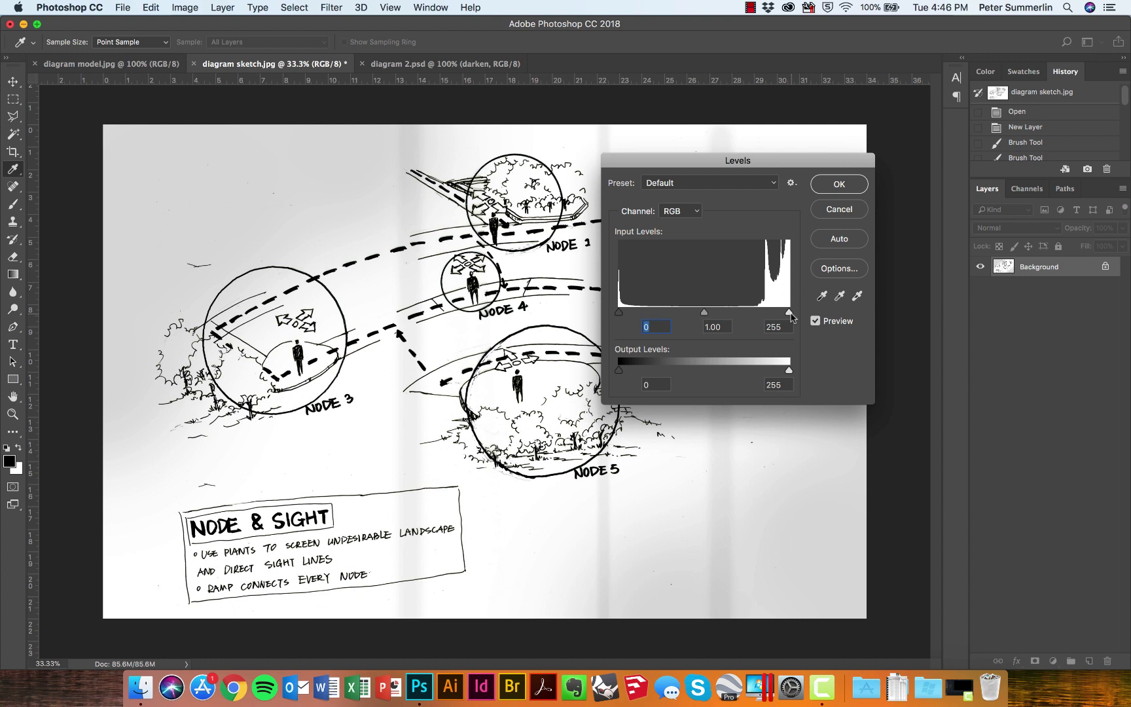
pyautogui.moveTo(790, 316); pyautogui.dragTo(703, 319)
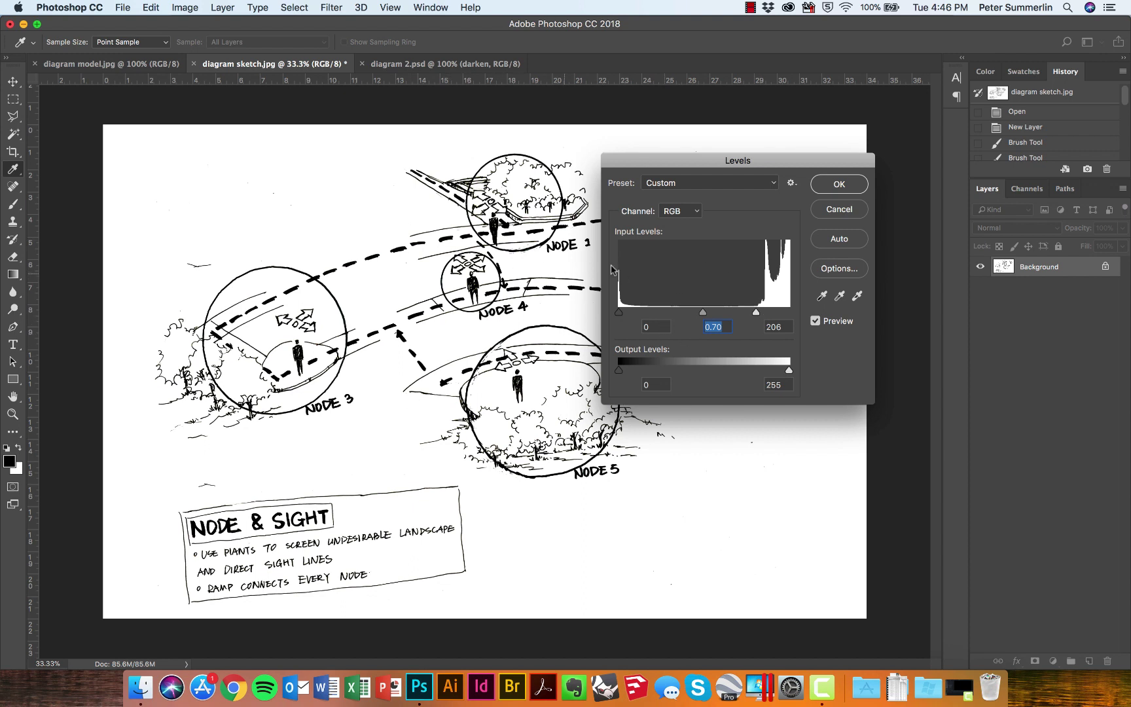
pyautogui.click(823, 190)
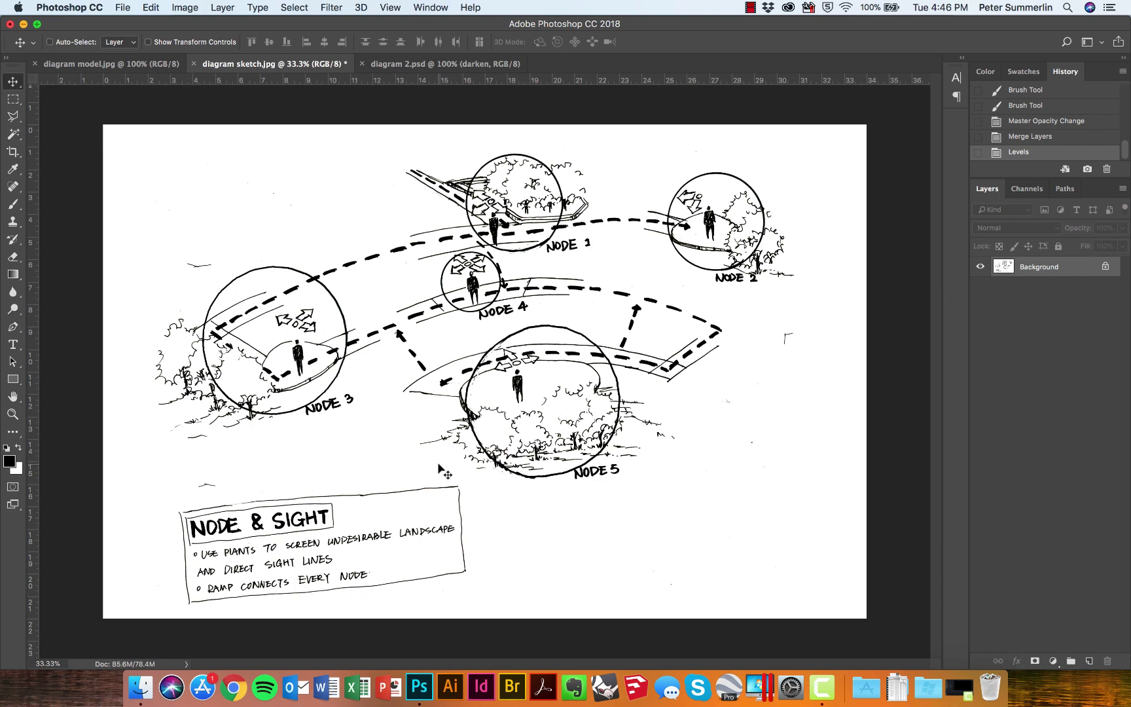
# Select the whole cleaned sketch and paste it into diagram model.jpg as Layer 1
pyautogui.click(172, 62)
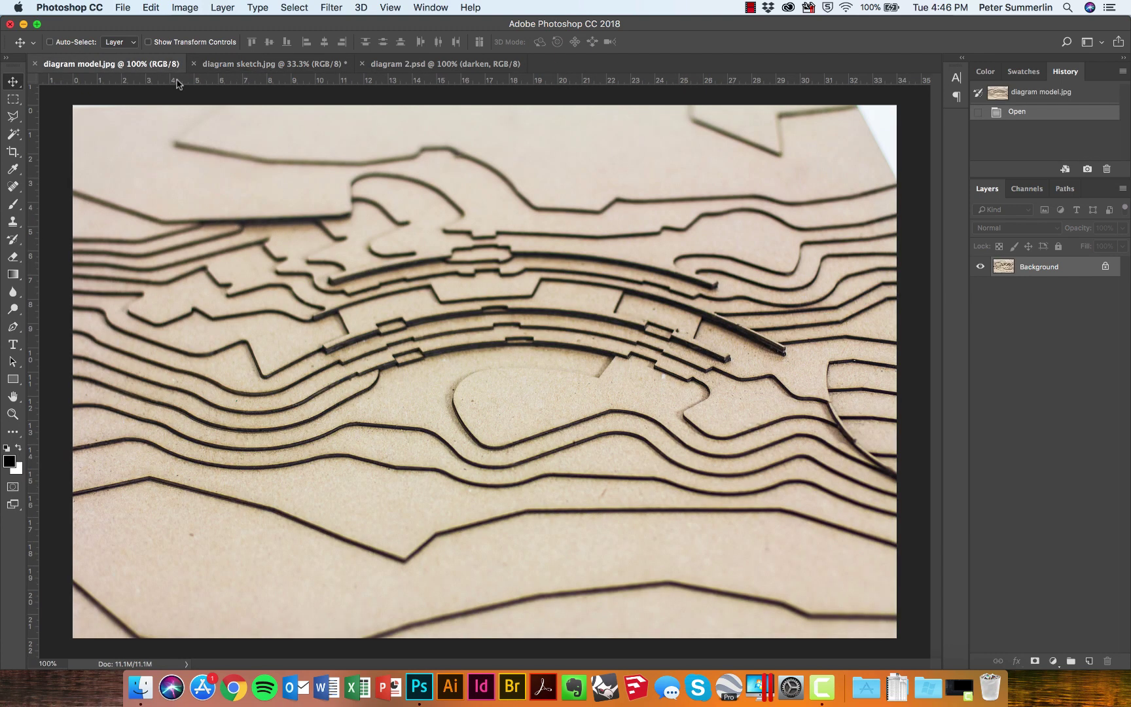
pyautogui.click(220, 66)
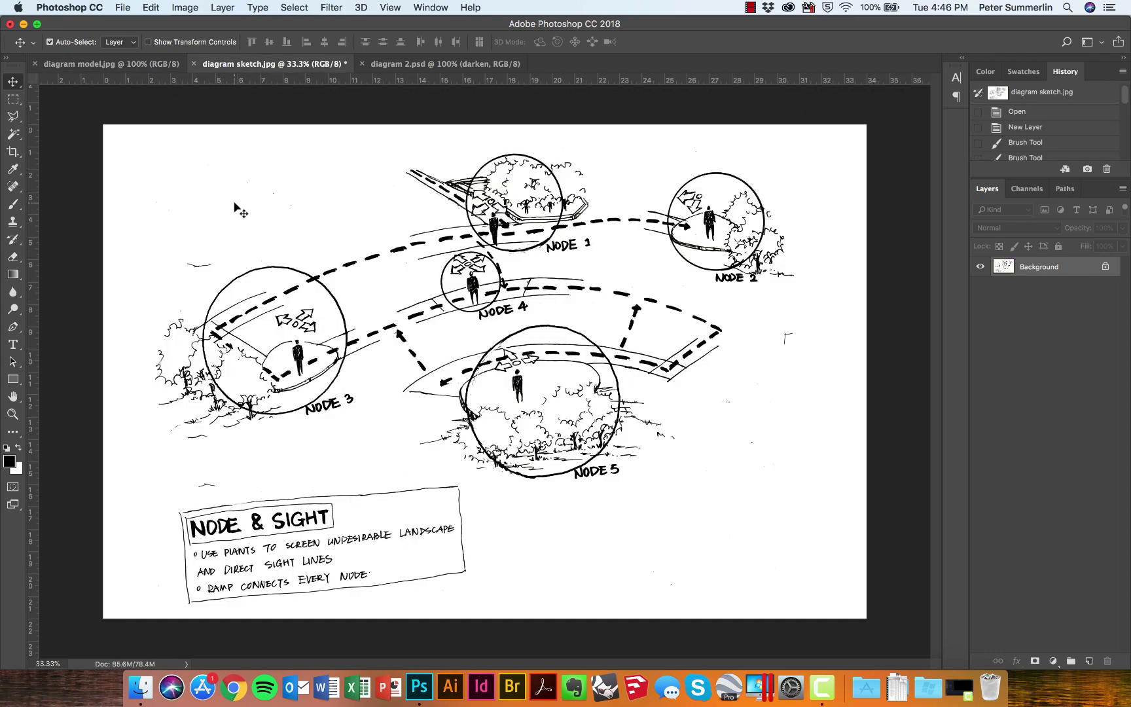
pyautogui.press('super+a')
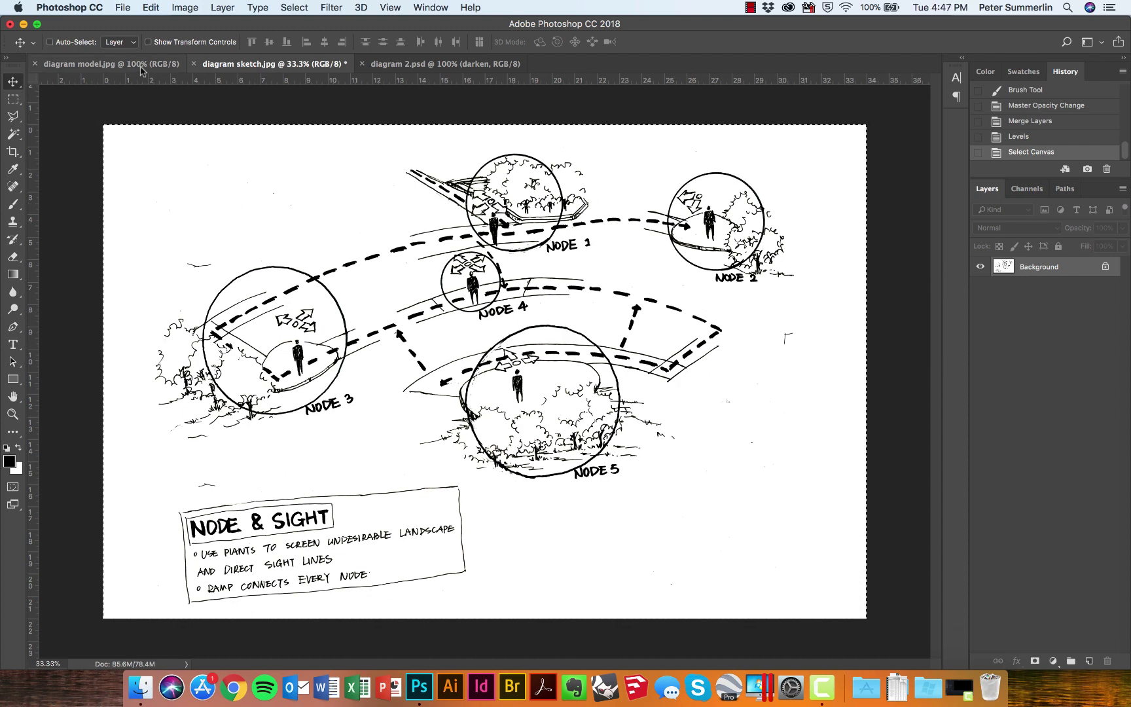
pyautogui.click(111, 64)
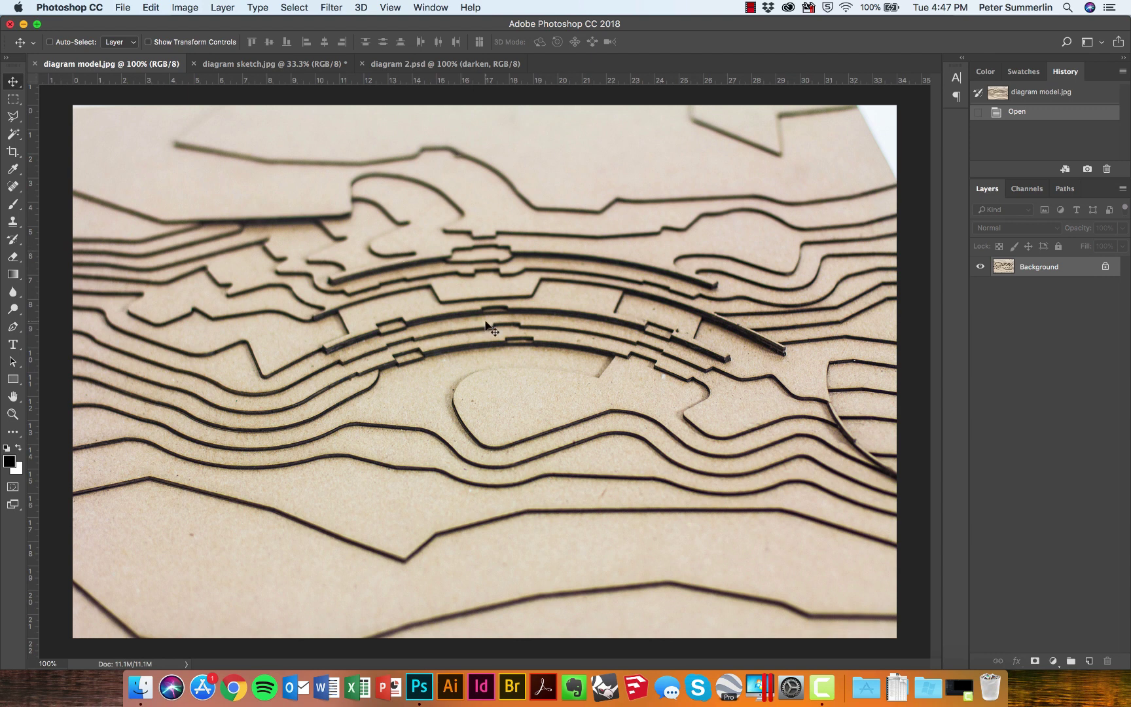
pyautogui.press('super+v')
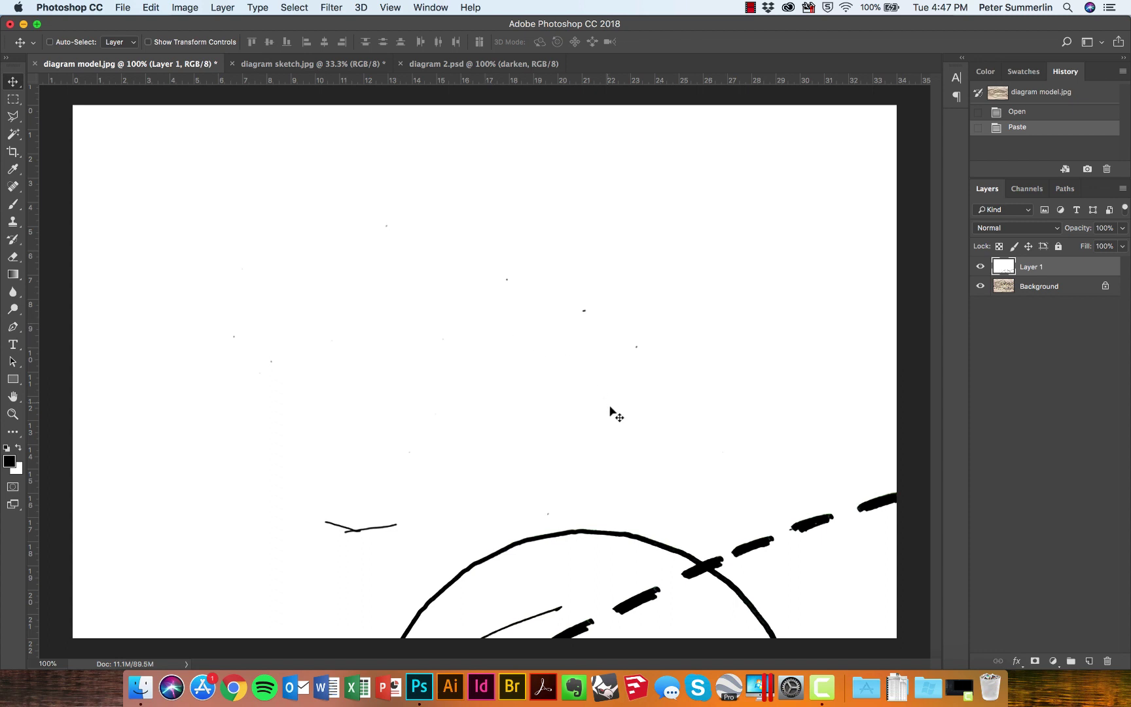
# Scale the pasted sketch layer down to about 38.7% and fit the image on screen
pyautogui.moveTo(634, 465); pyautogui.dragTo(596, 318)
pyautogui.moveTo(627, 528); pyautogui.dragTo(597, 452)
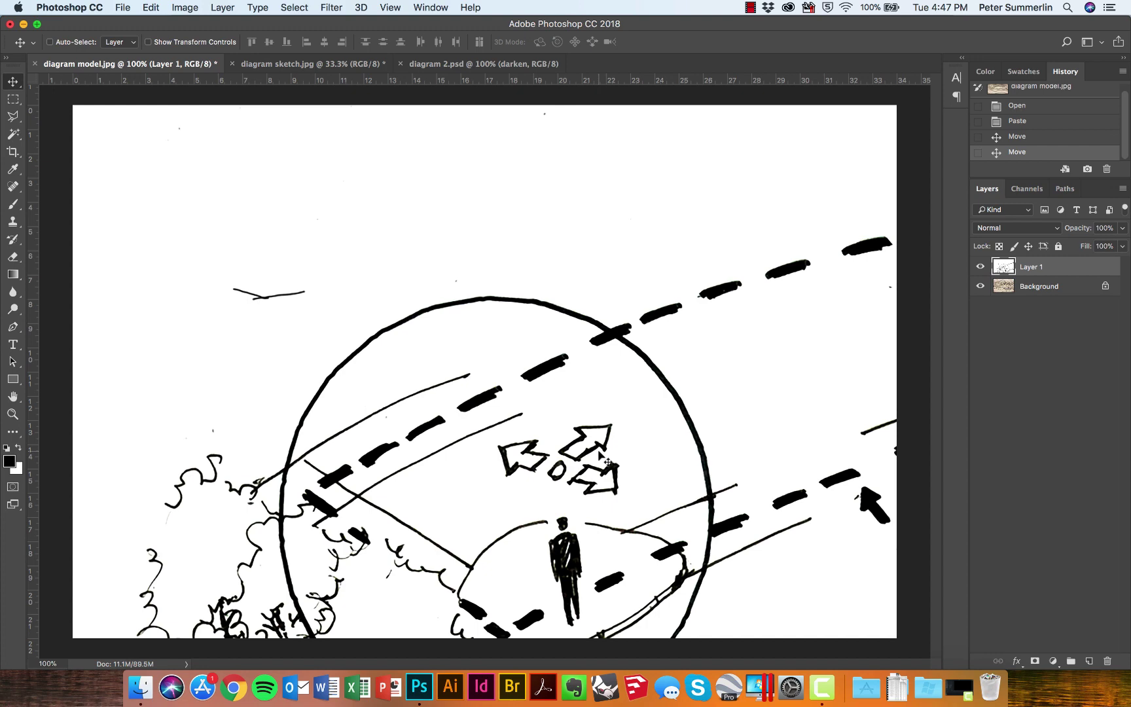
pyautogui.press('super+minus')
pyautogui.press('super+minus')
pyautogui.press('super+minus')
pyautogui.press('super+minus')
pyautogui.press('super+minus')
pyautogui.press('super+minus')
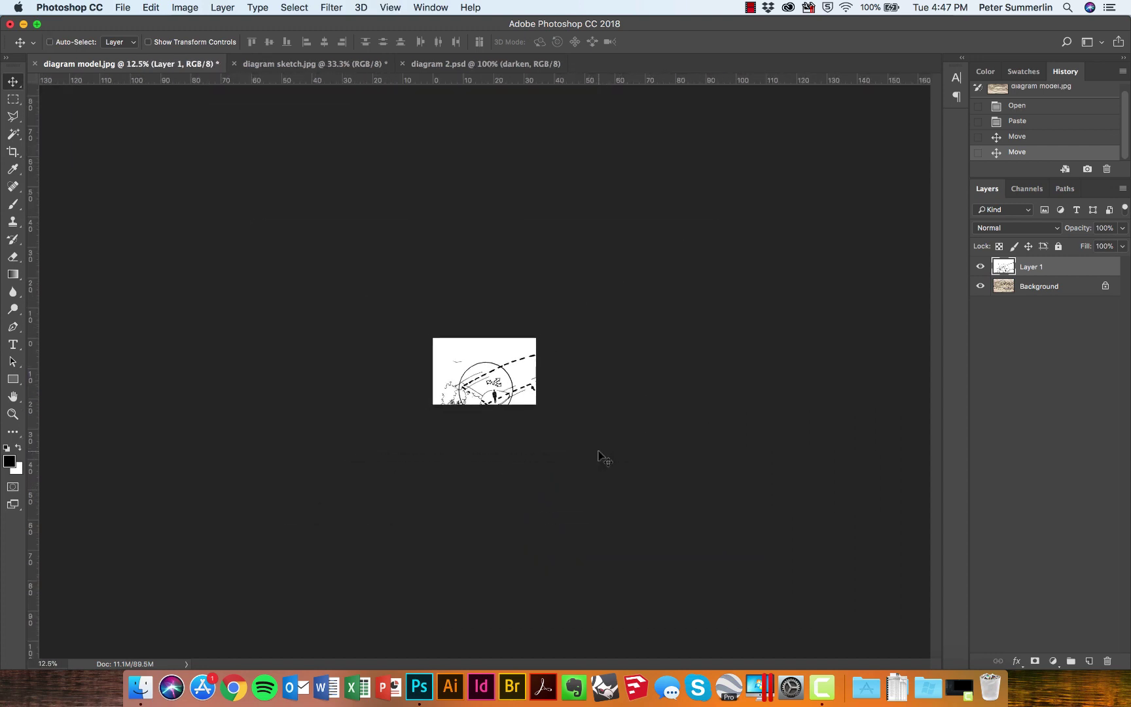
pyautogui.press('super+t')
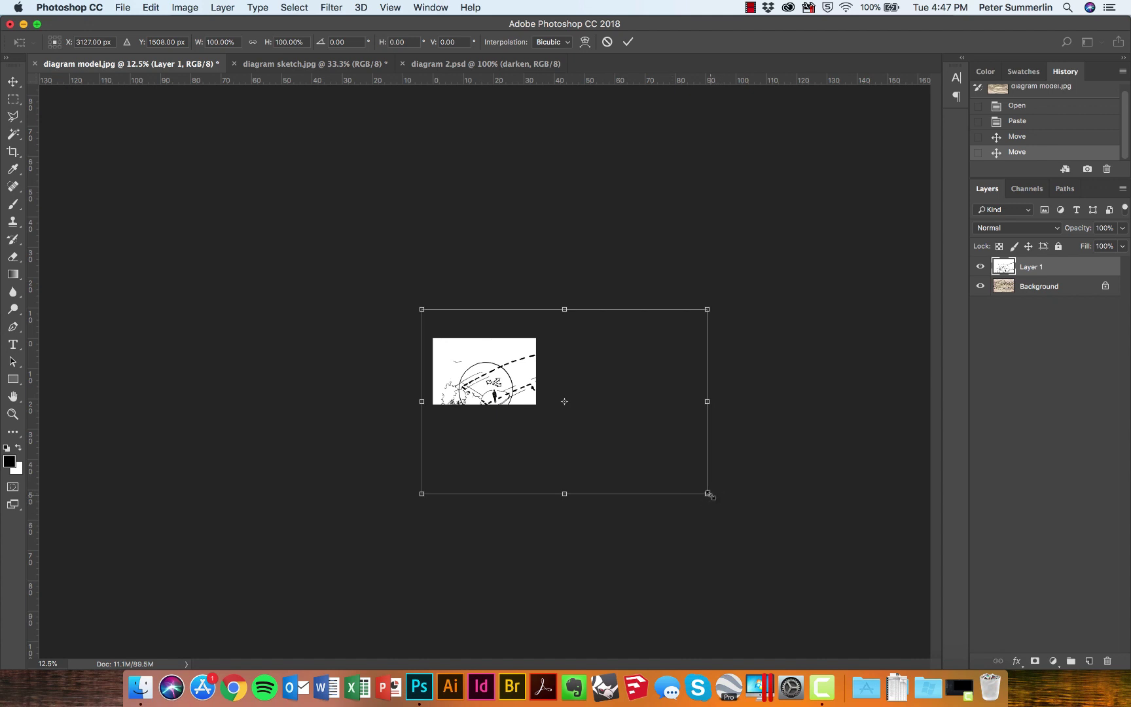
pyautogui.moveTo(707, 493); pyautogui.dragTo(518, 400)
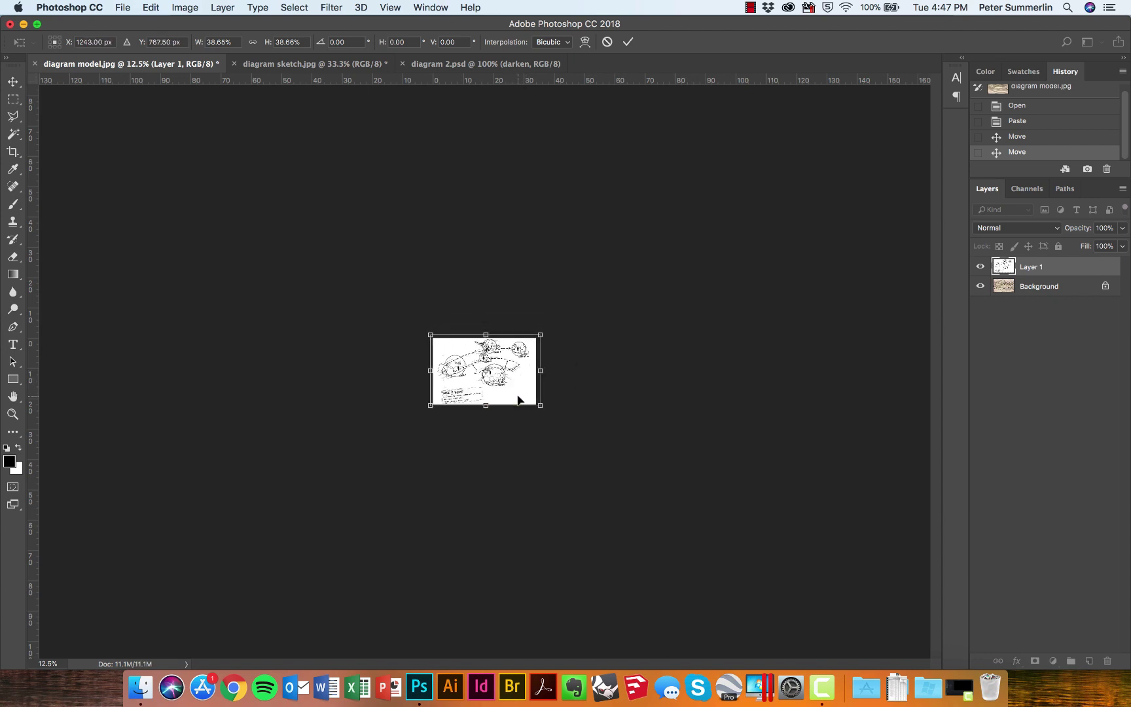
pyautogui.press('Return')
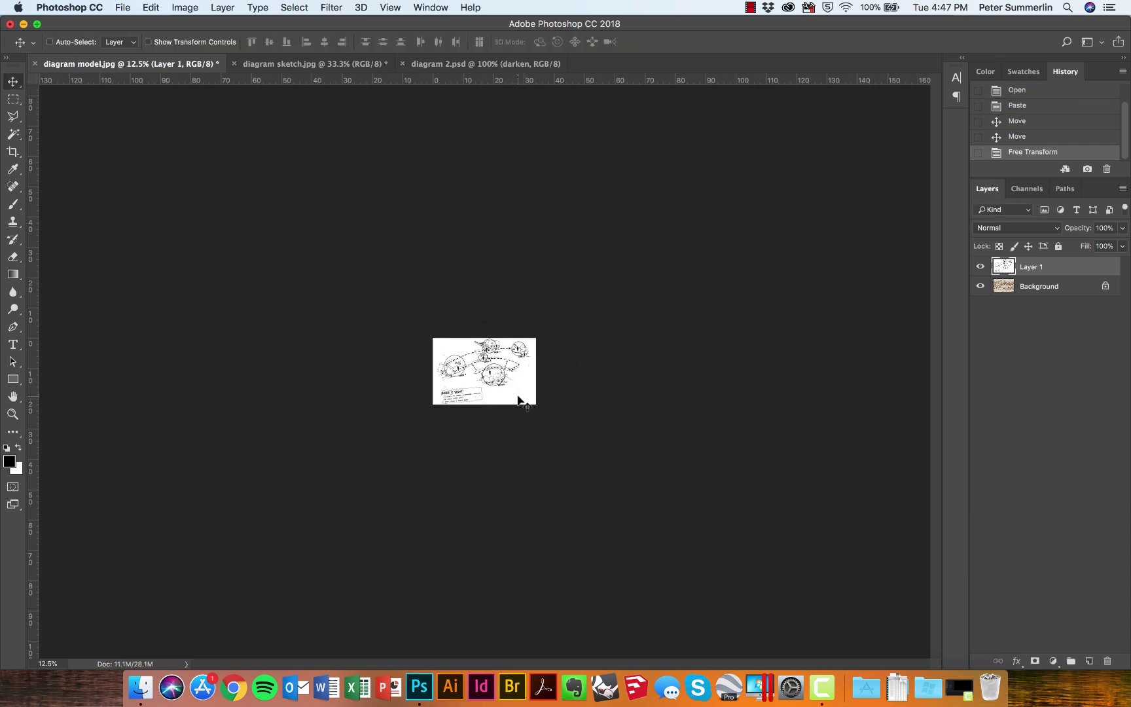
pyautogui.press('super+0')
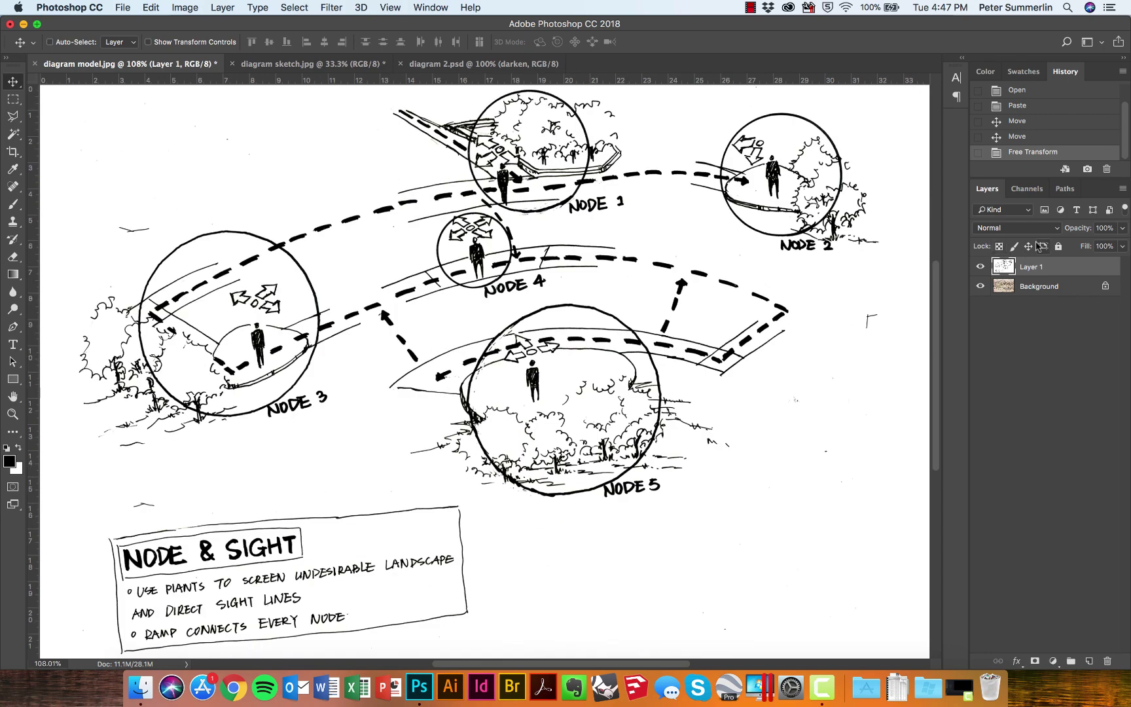
# Set Layer 1 to Multiply and drag it up-left to line up with the model
pyautogui.click(1019, 230)
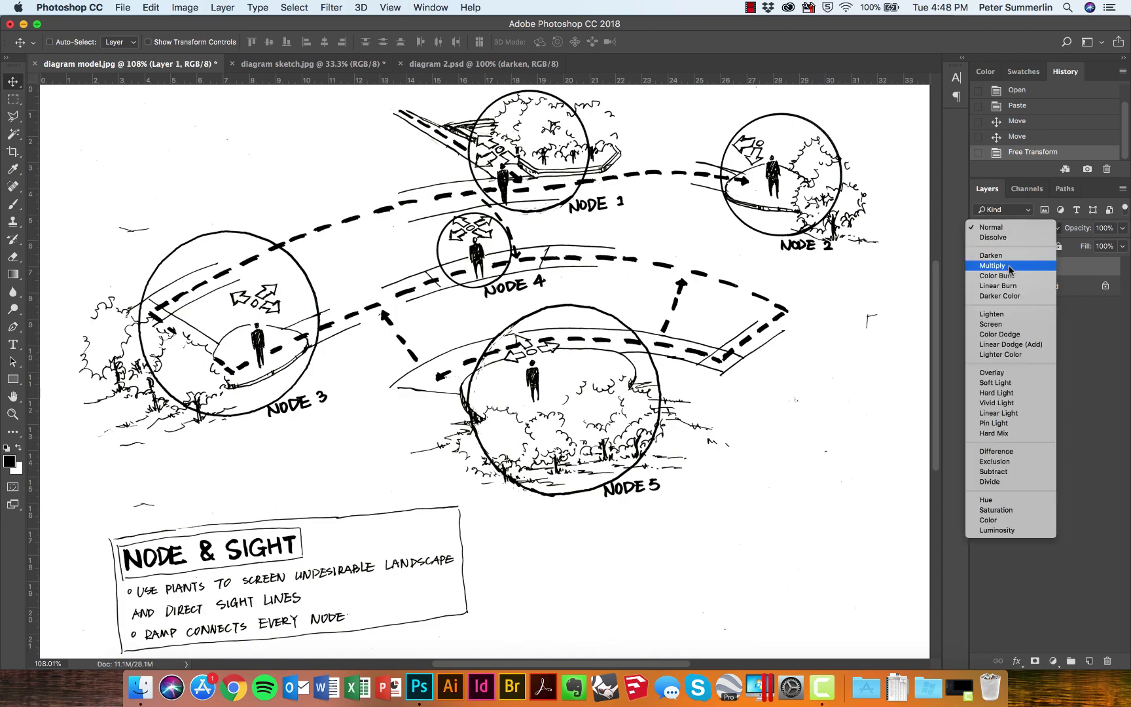
pyautogui.click(1009, 267)
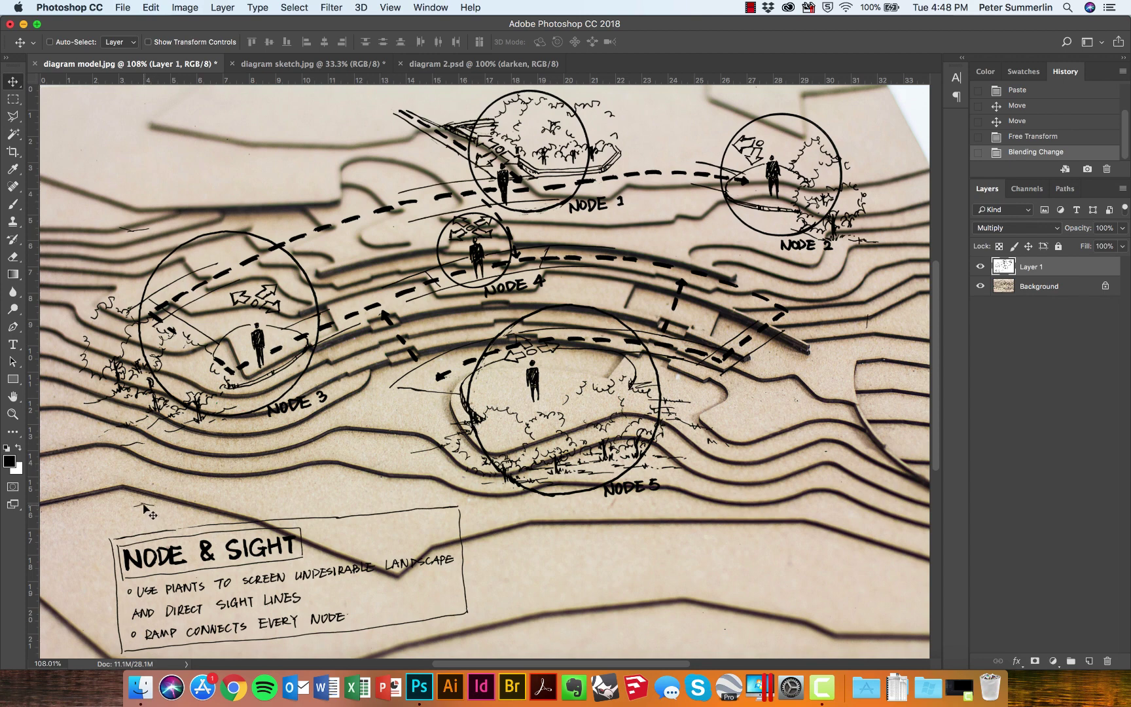
pyautogui.moveTo(143, 505); pyautogui.dragTo(123, 490)
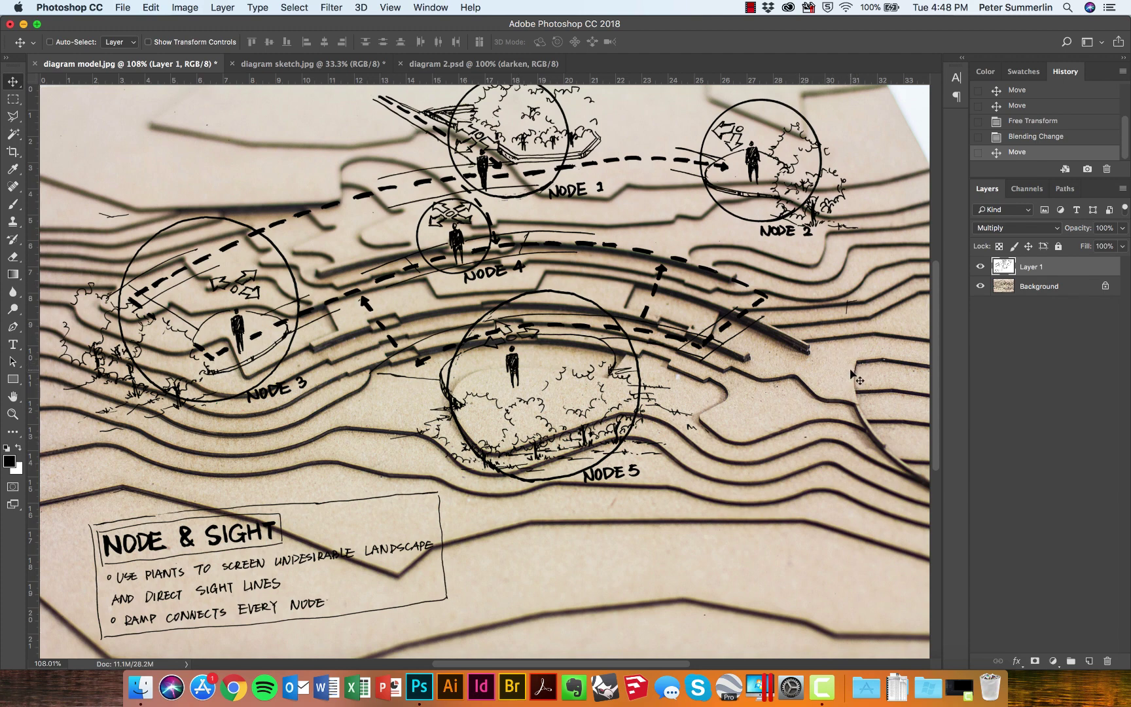
# Rotate the sketch clockwise around its lower-left pivot and shrink it slightly
pyautogui.press('super')
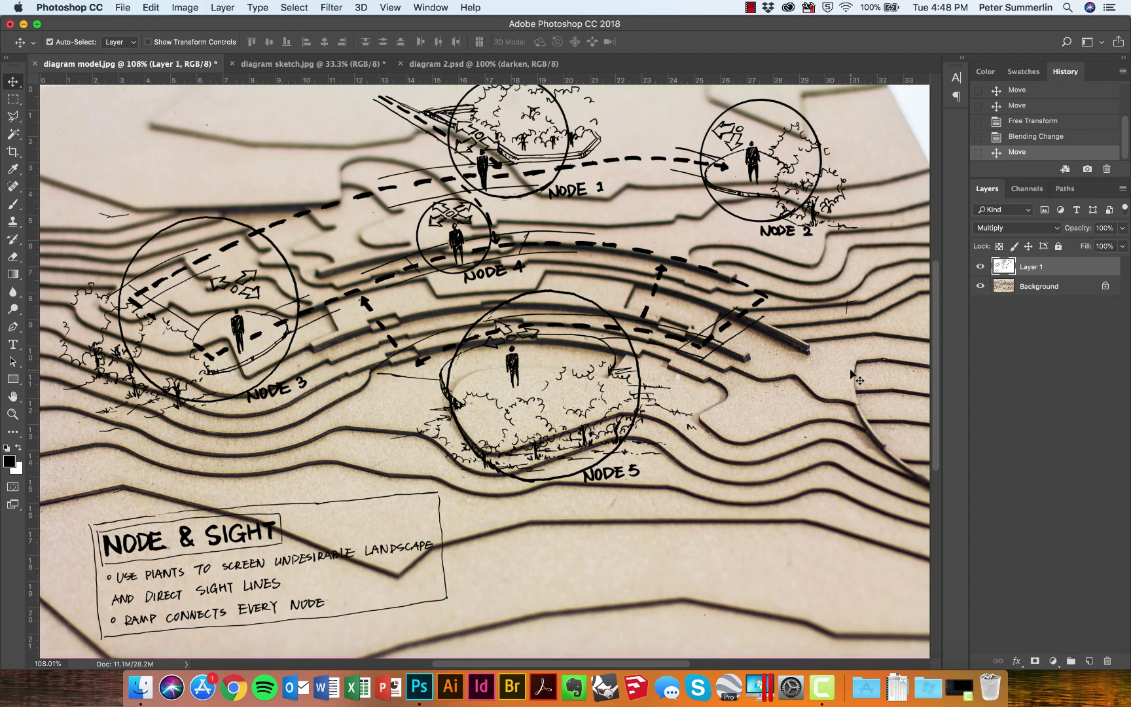
pyautogui.press('super+t')
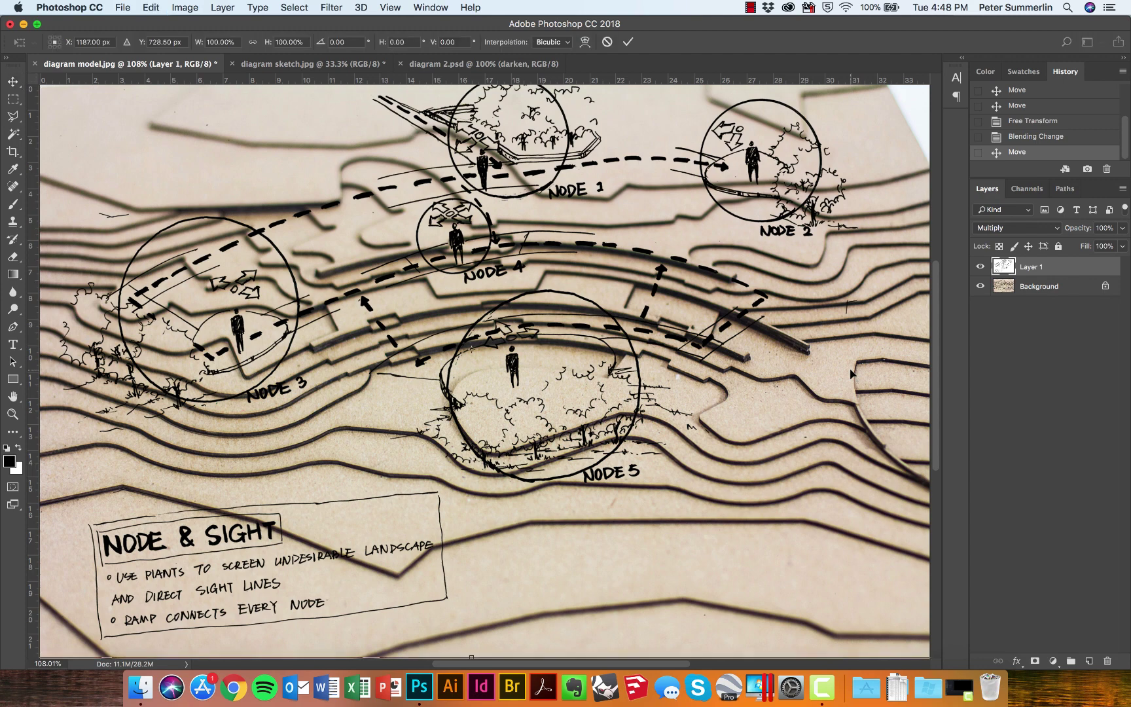
pyautogui.press('super+minus')
pyautogui.press('super+minus')
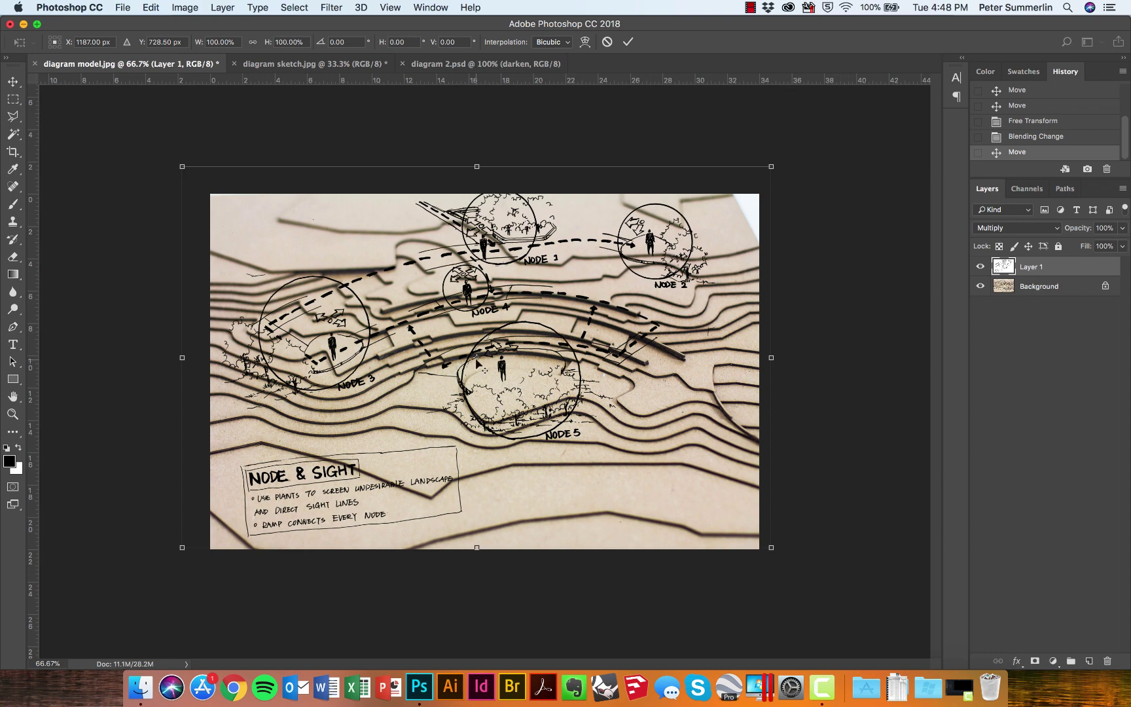
pyautogui.moveTo(478, 359); pyautogui.dragTo(261, 445)
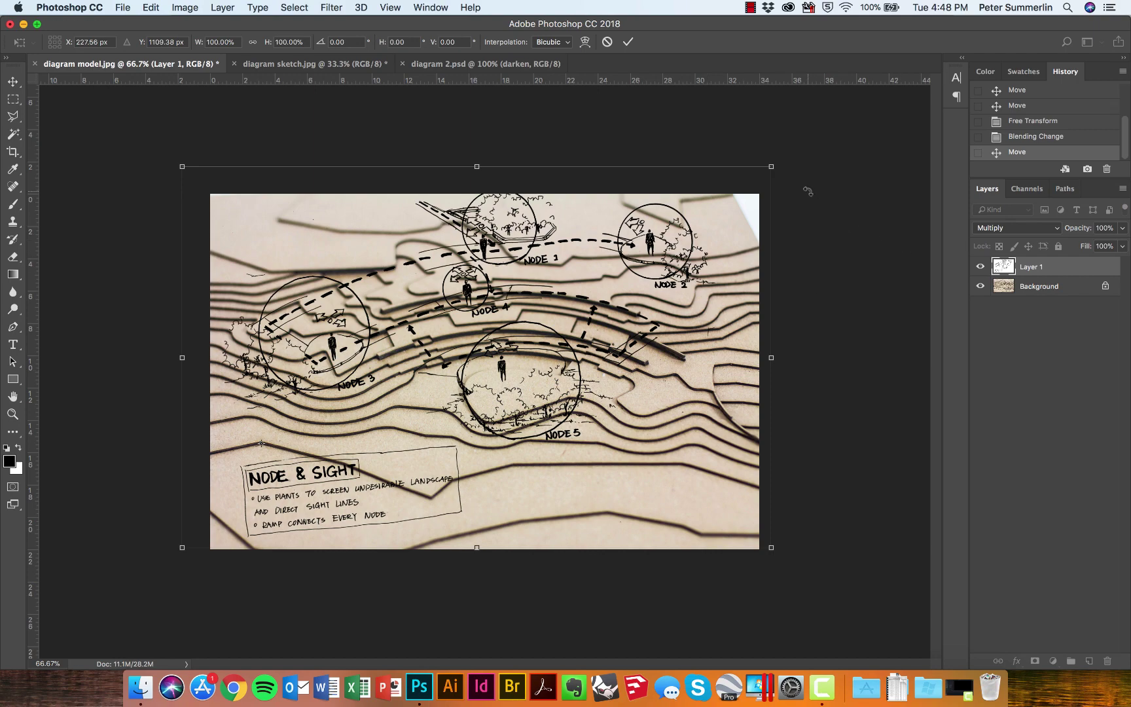
pyautogui.moveTo(809, 192); pyautogui.dragTo(809, 246)
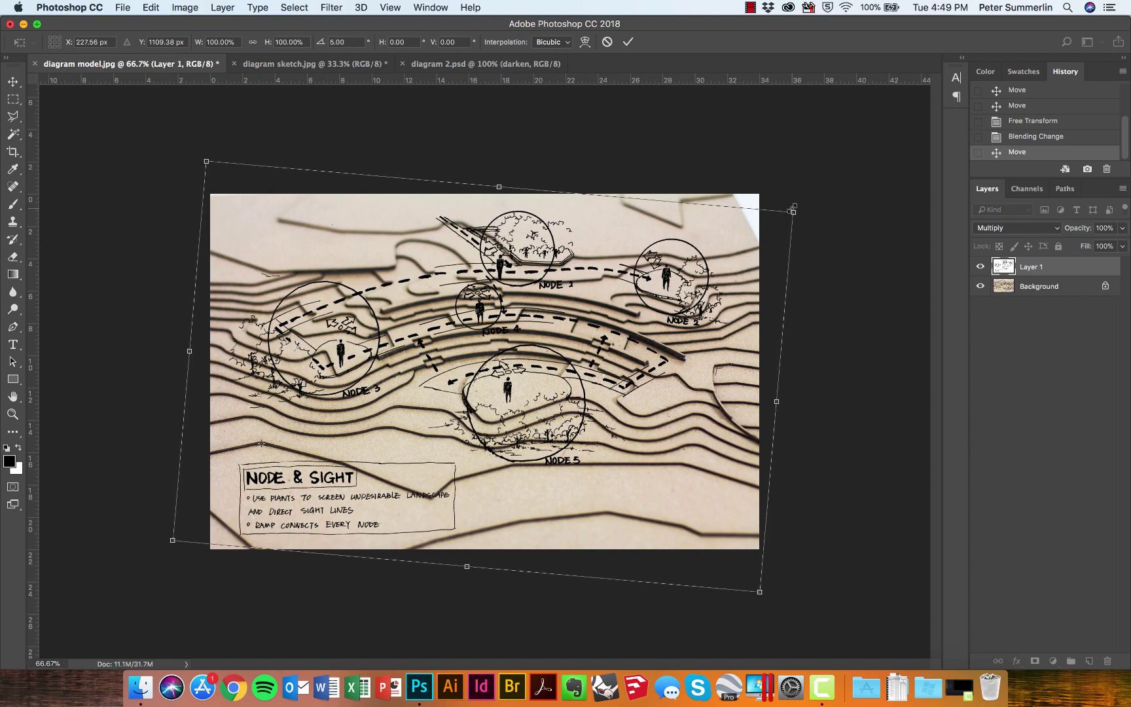
pyautogui.moveTo(794, 210)
pyautogui.mouseDown()
pyautogui.moveTo(800, 237)
pyautogui.moveTo(799, 226)
pyautogui.mouseUp()
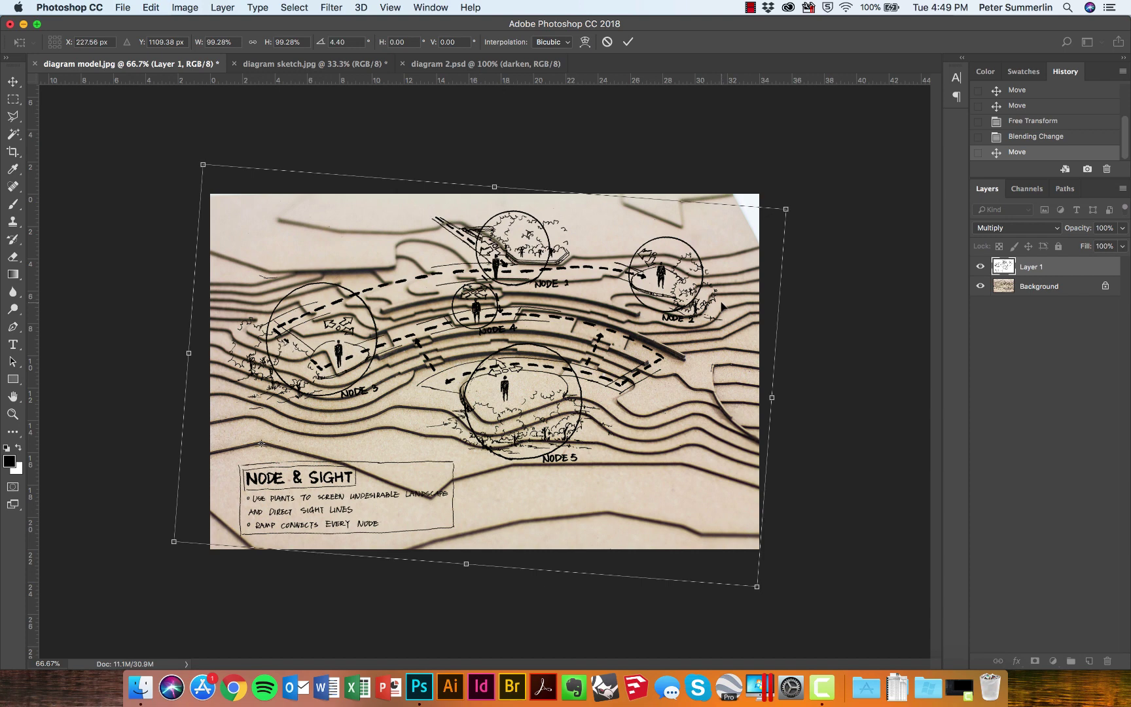
# Nudge the sketch right and up, then rotate it further to about 4.83°
pyautogui.press('Right')
pyautogui.press('Right')
pyautogui.press('Right')
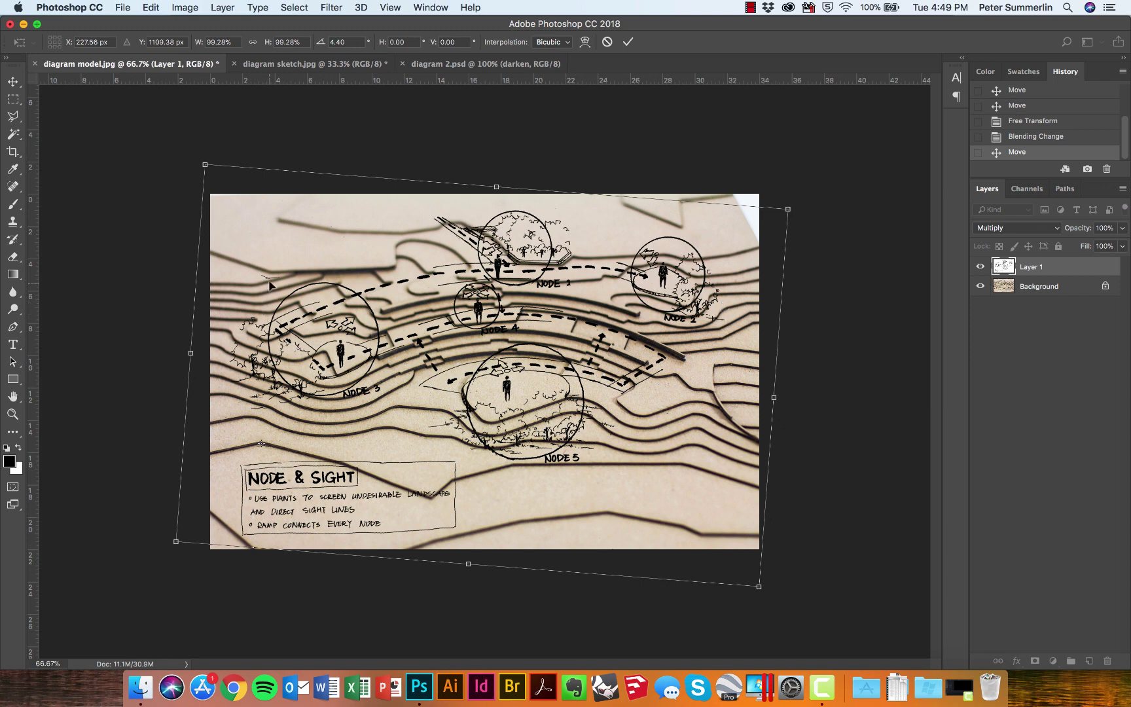
pyautogui.press('Up')
pyautogui.press('Up')
pyautogui.press('Up')
pyautogui.press('Up')
pyautogui.press('Up')
pyautogui.press('Up')
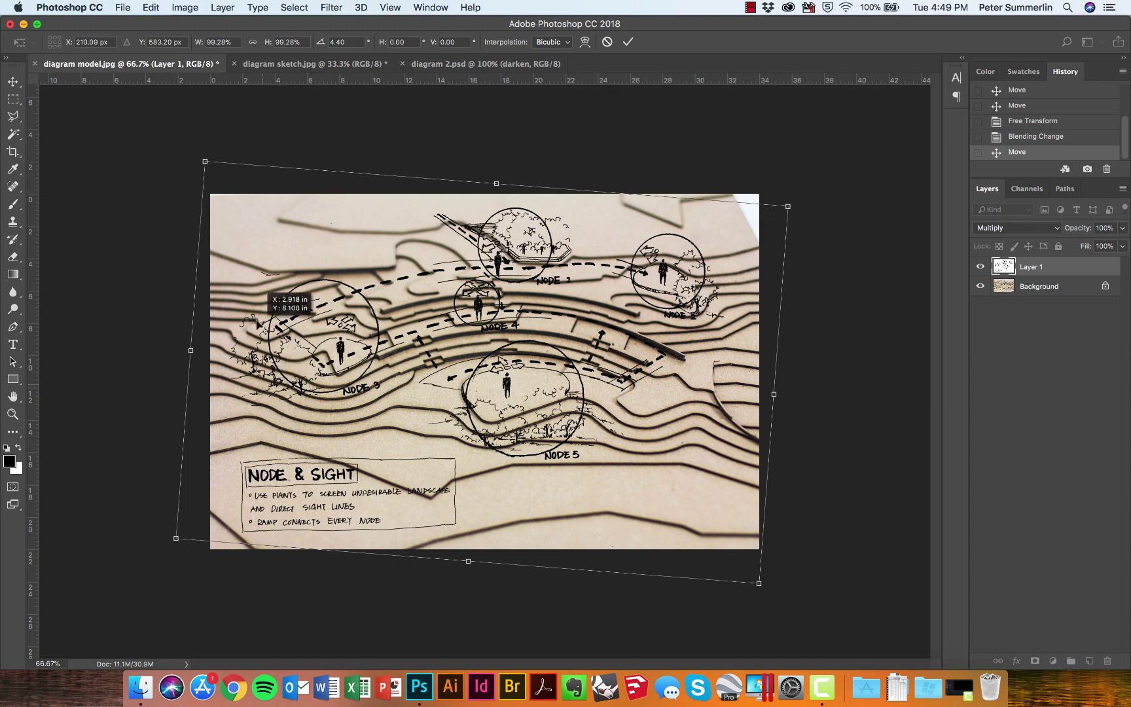
pyautogui.moveTo(260, 321); pyautogui.dragTo(267, 274)
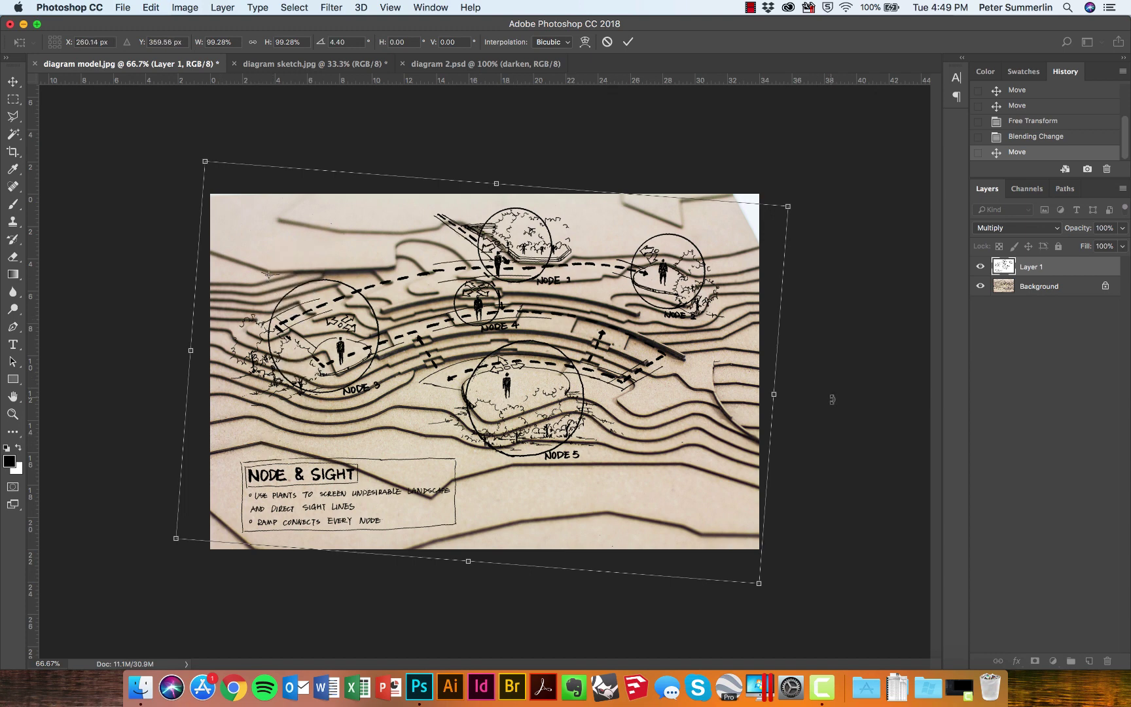
pyautogui.moveTo(832, 400); pyautogui.dragTo(832, 401)
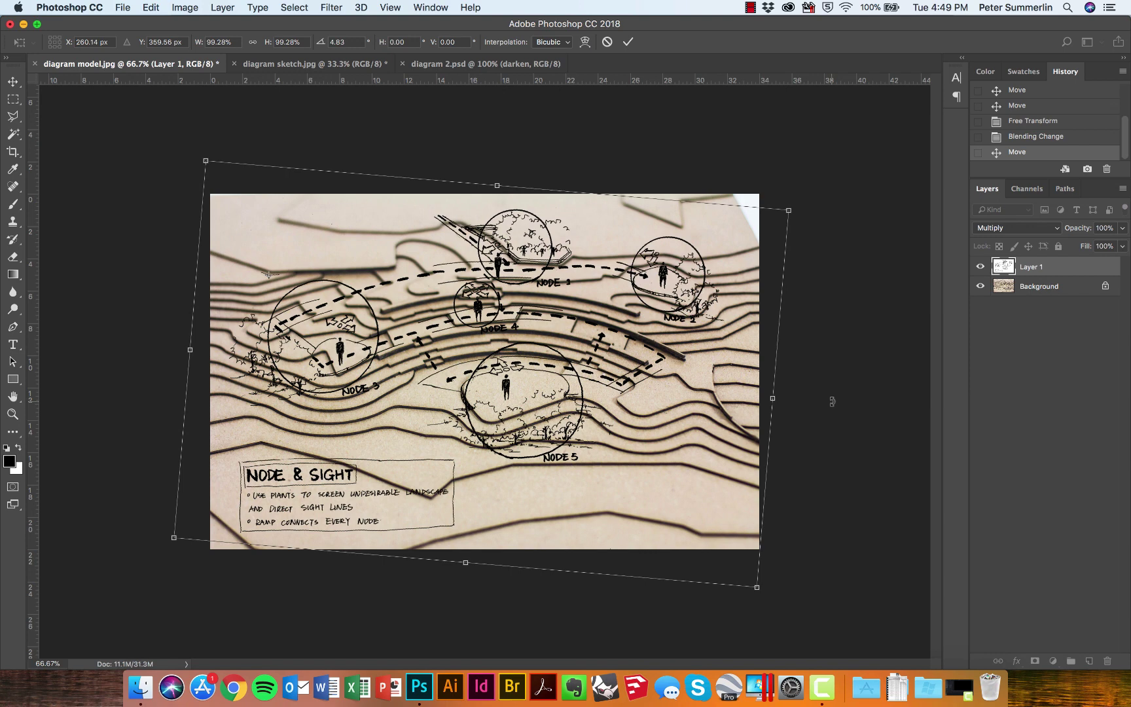
# Commit the transform and add a black-filled Layer 2 above Background at 30% opacity
pyautogui.press('Return')
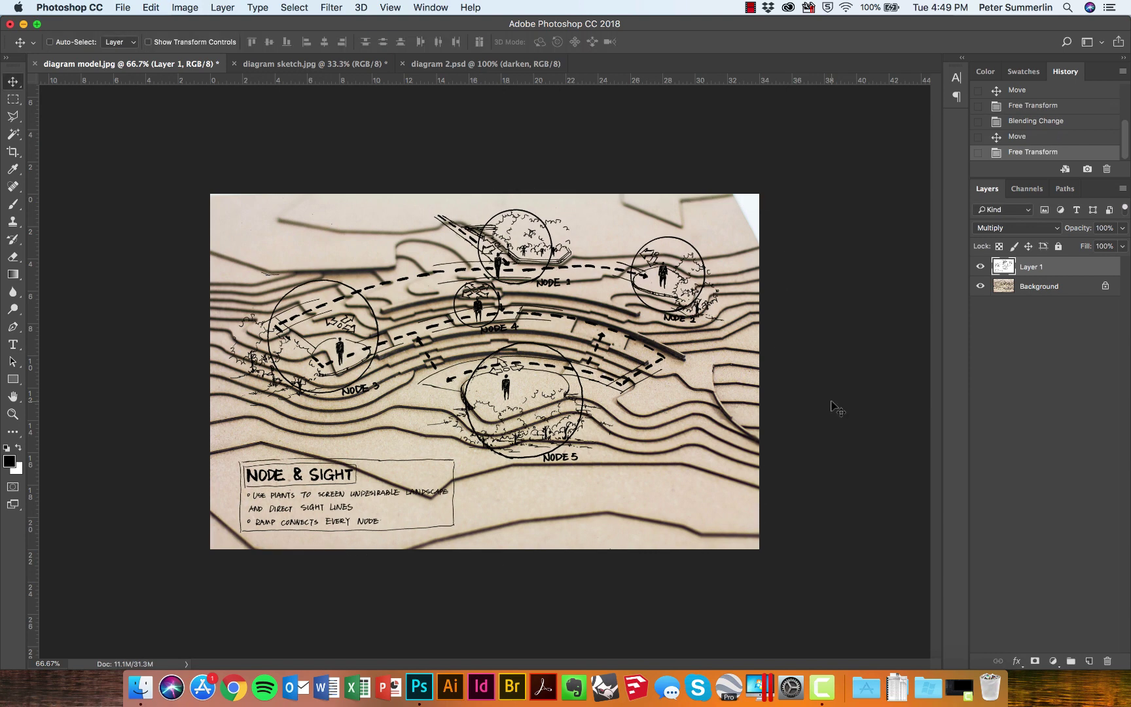
pyautogui.click(1036, 293)
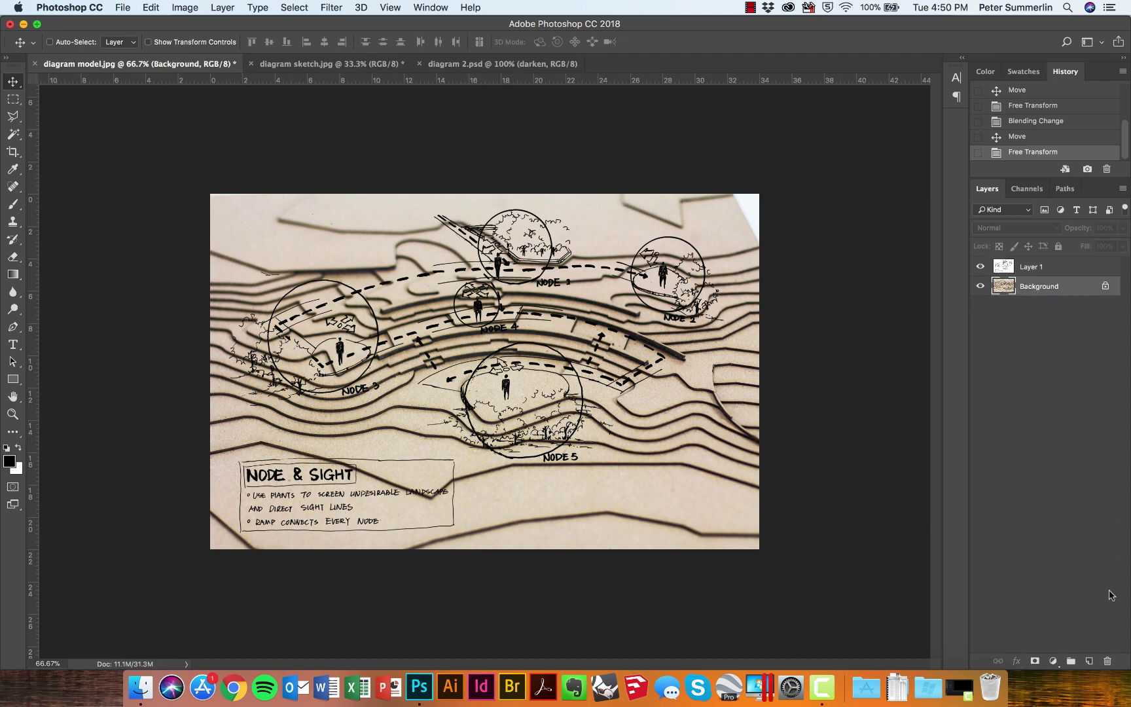
pyautogui.click(1089, 662)
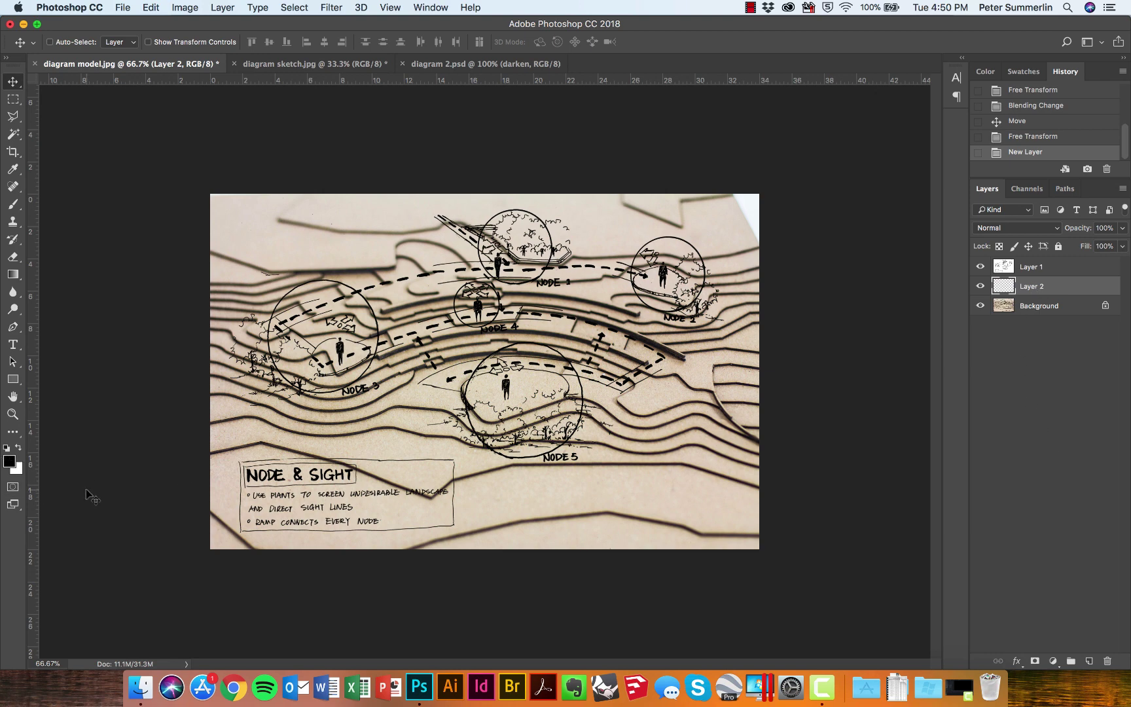
pyautogui.hotkey('alt', 'BackSpace')
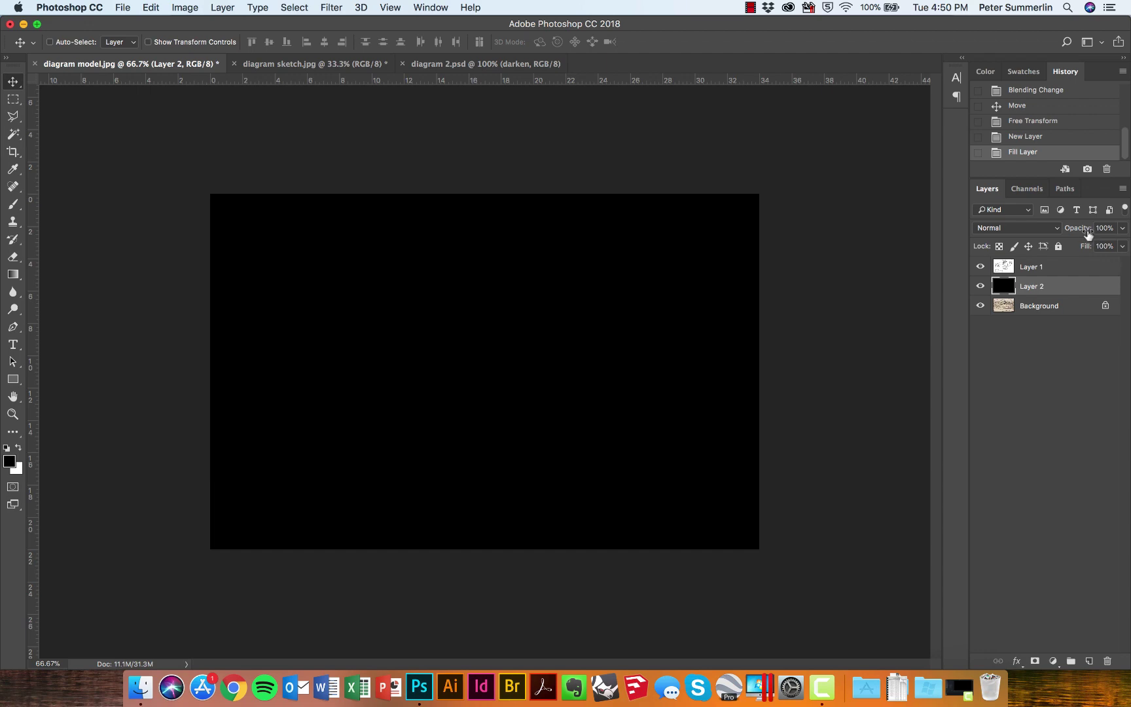
pyautogui.moveTo(1085, 234)
pyautogui.mouseDown()
pyautogui.moveTo(1020, 233)
pyautogui.moveTo(1040, 232)
pyautogui.mouseUp()
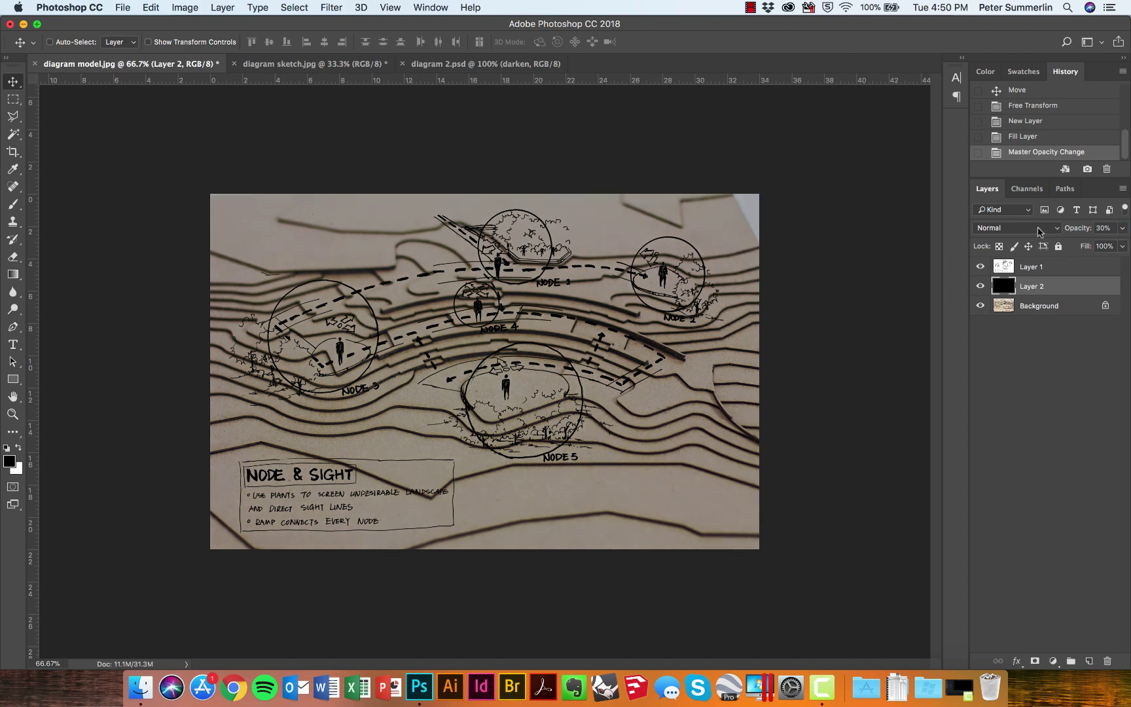
# Invert Layer 1 to white lines on black and set its blending back to Normal
pyautogui.click(1031, 267)
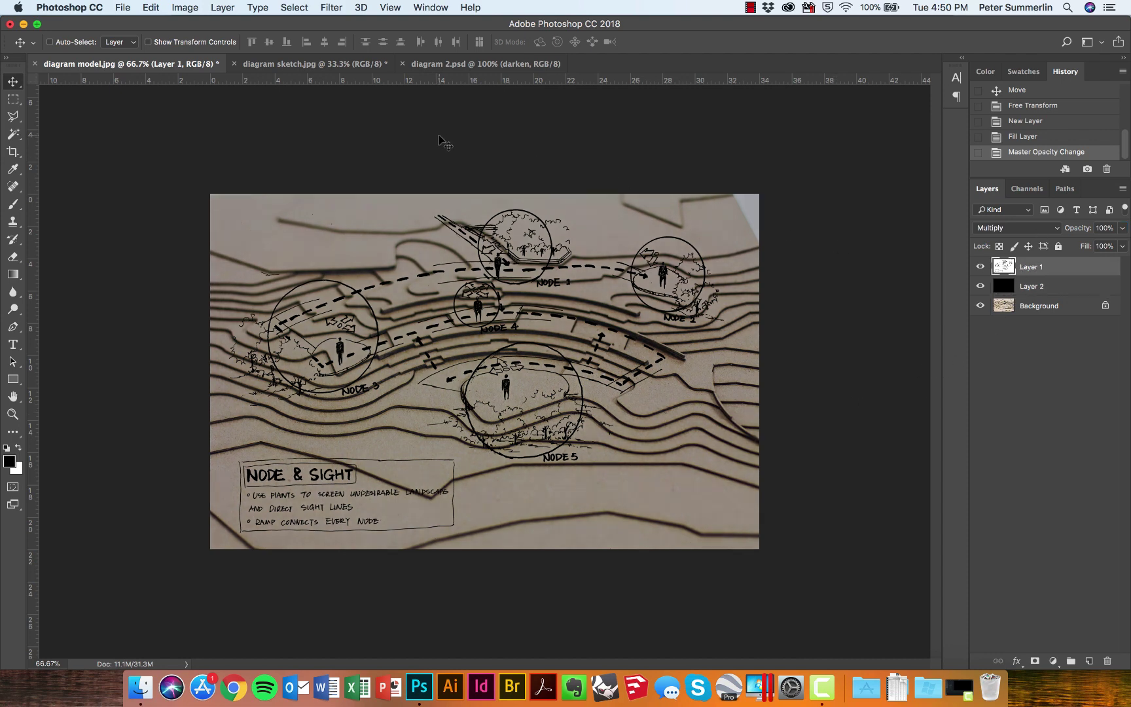
pyautogui.click(185, 8)
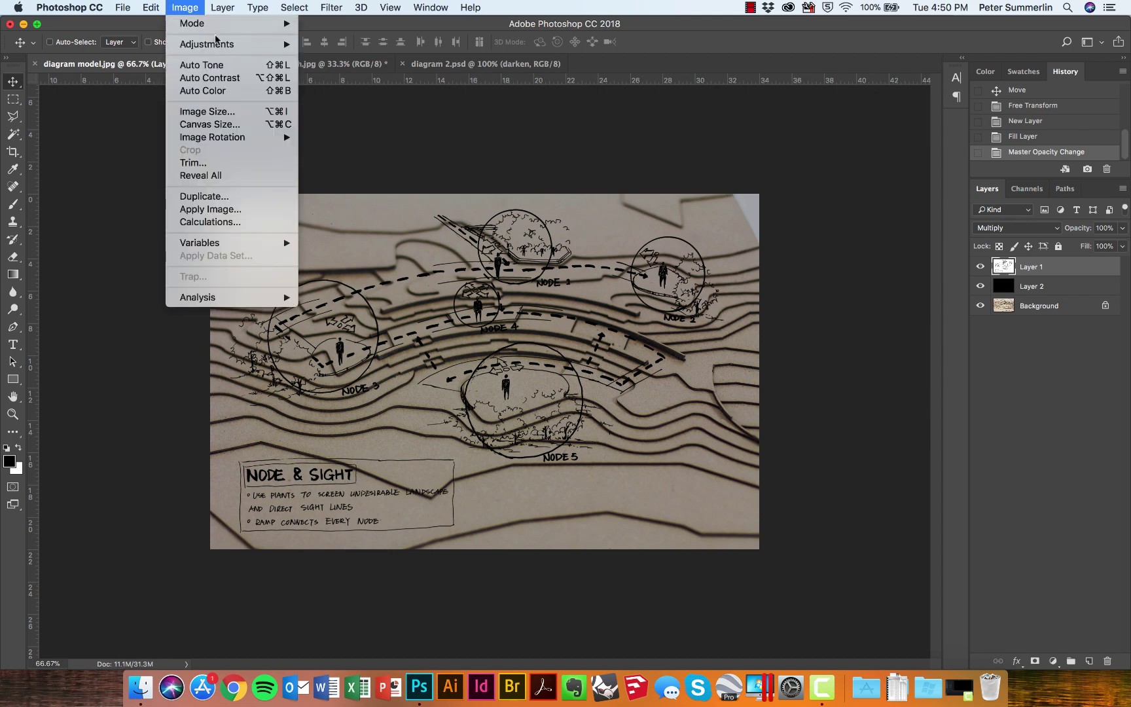
pyautogui.moveTo(223, 44)
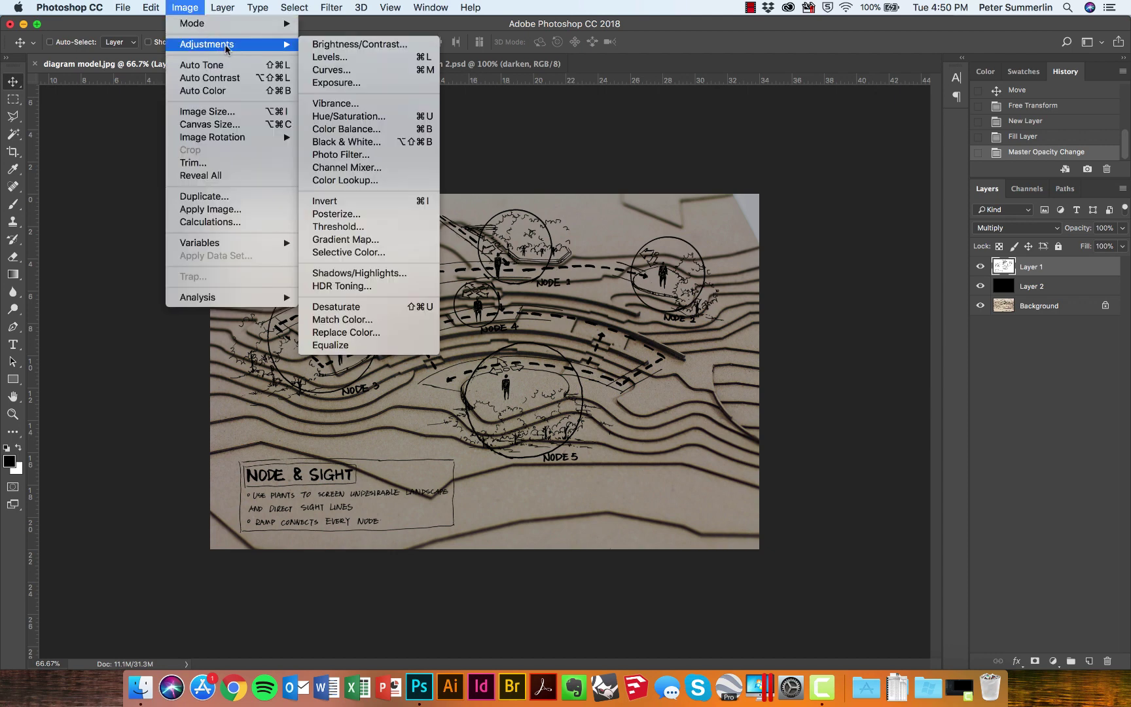
pyautogui.click(390, 201)
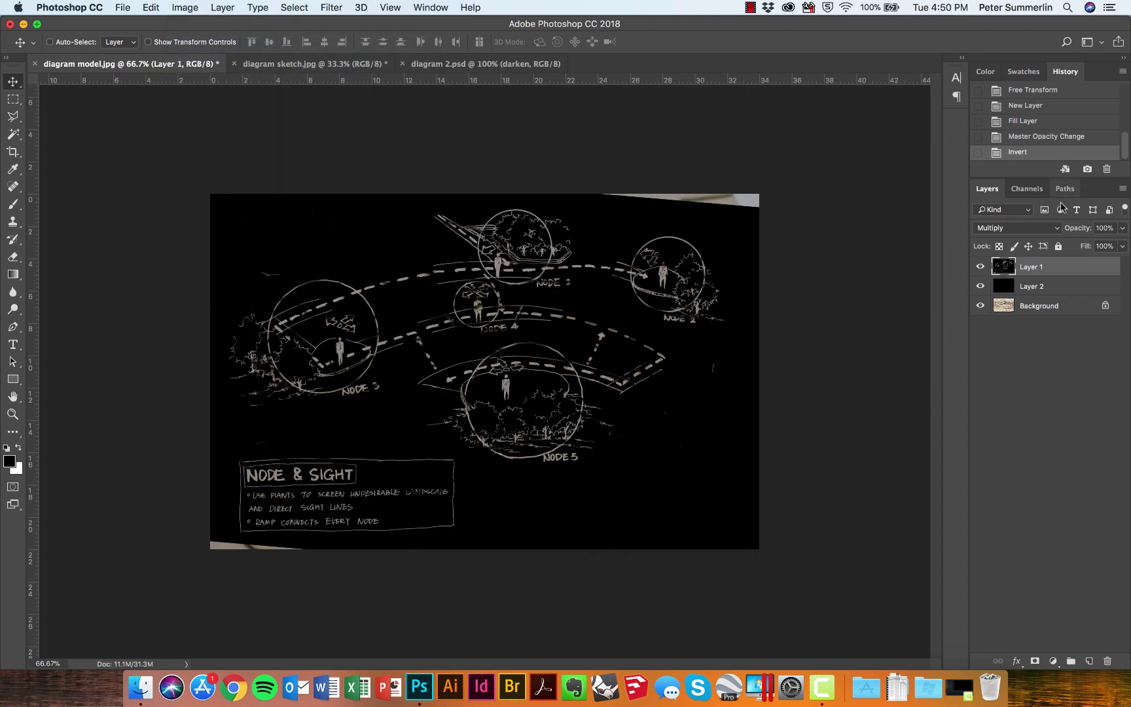
pyautogui.click(1035, 229)
pyautogui.click(991, 188)
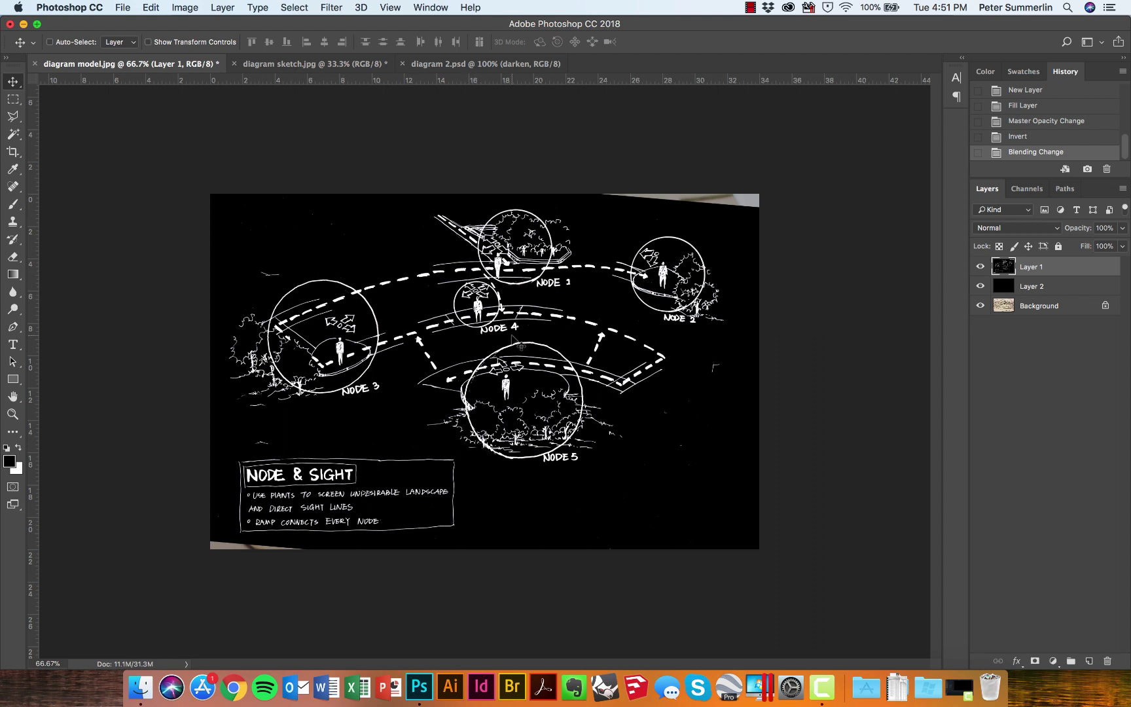
# Change Layer 1's blend mode from Normal to Screen
pyautogui.click(1018, 229)
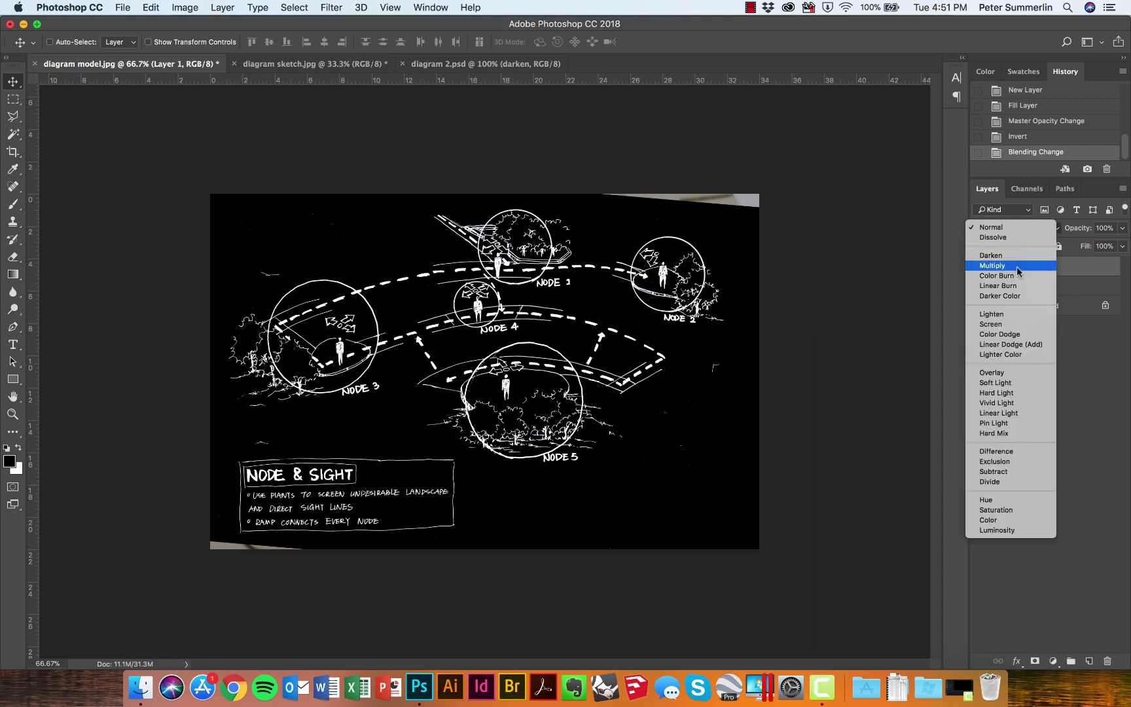
pyautogui.click(1012, 324)
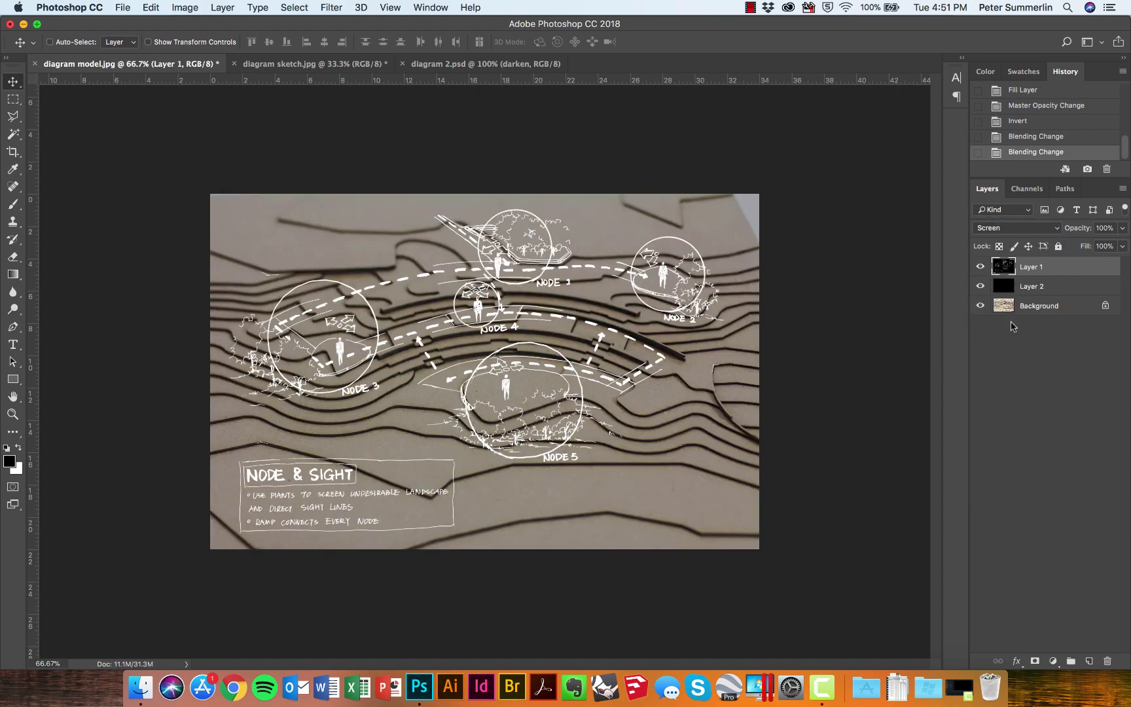